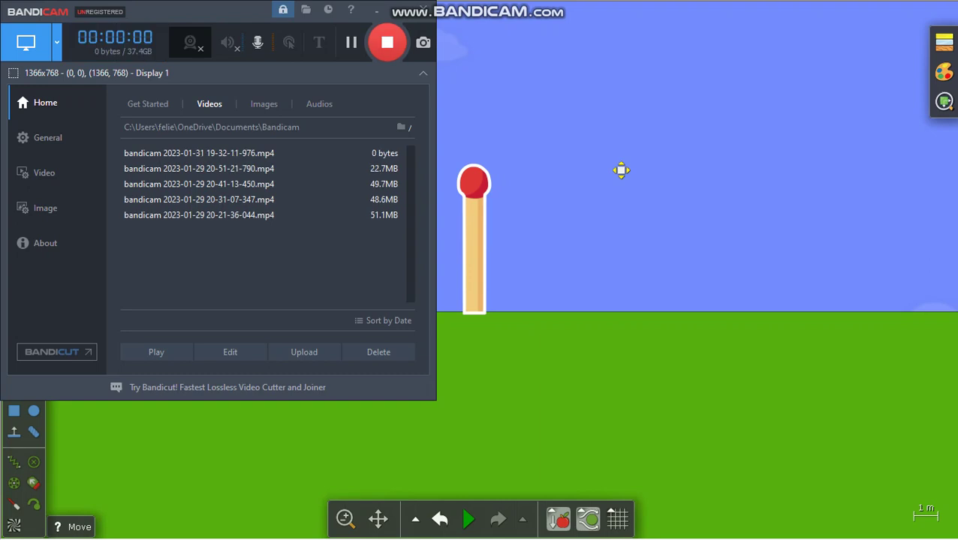
pyautogui.scroll(5, 466, 335)
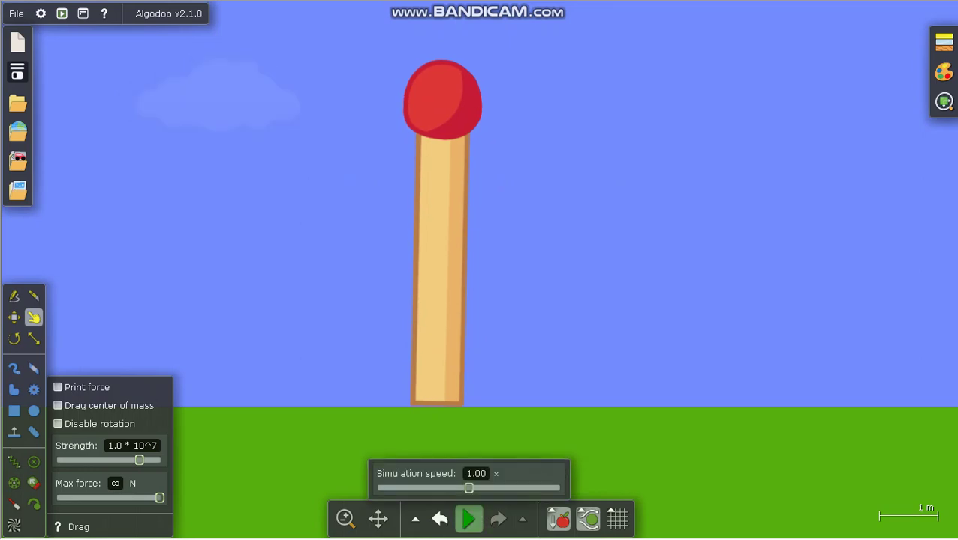
# Step: Leave the Algodoo match scene for the browser to start a YouTube lookup
pyautogui.press('super')
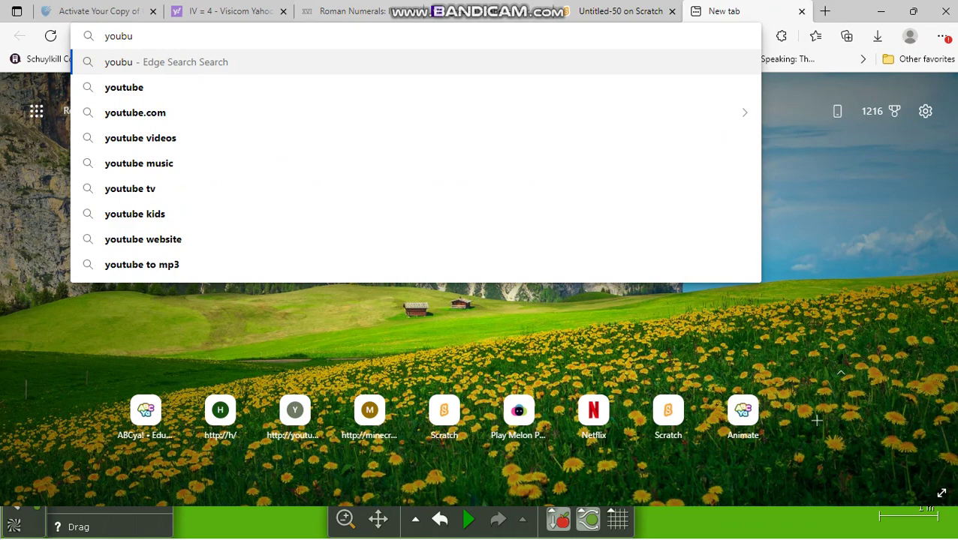
# Step: Go to youtube.com from the suggestion and search YouTube for 'flea hr'
pyautogui.press('Down')
pyautogui.press('Return')
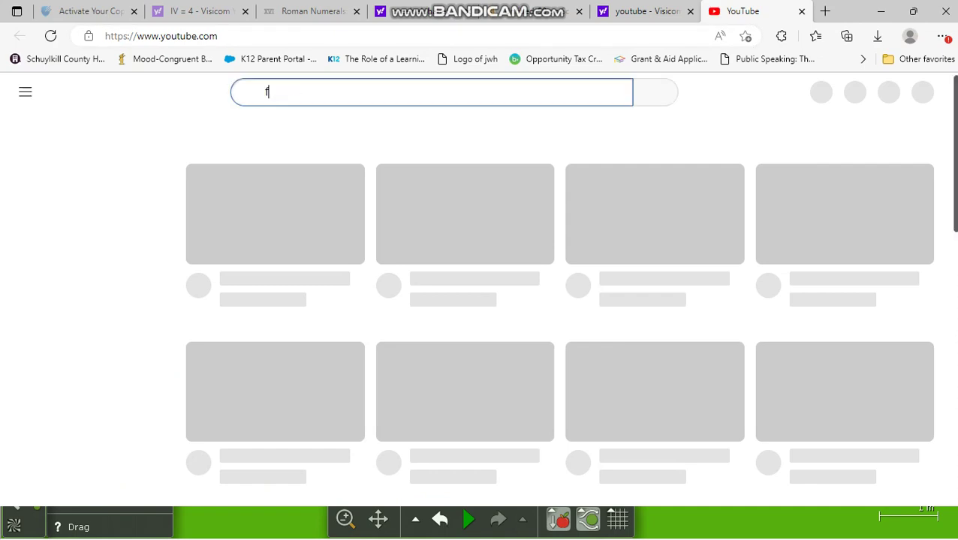
pyautogui.write('le')
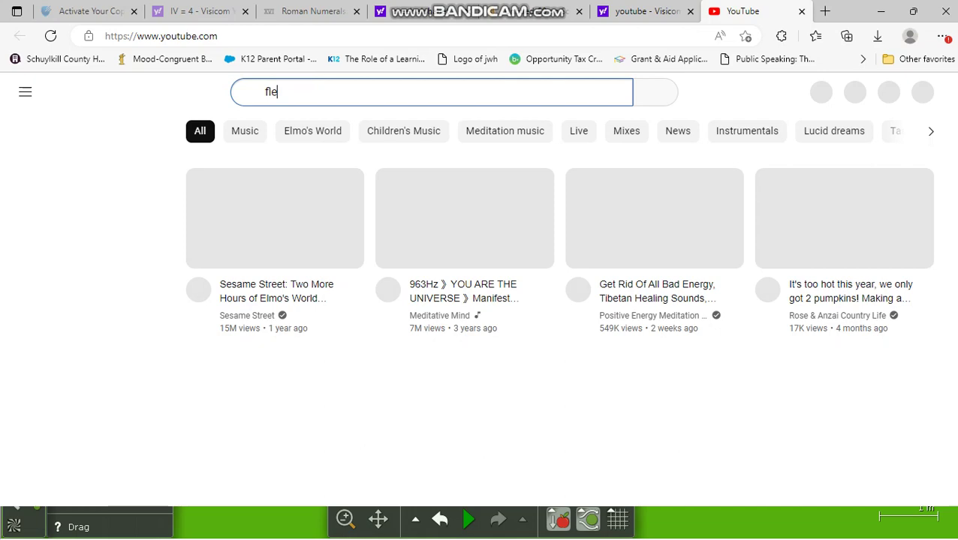
pyautogui.write('a hr')
pyautogui.press('Return')
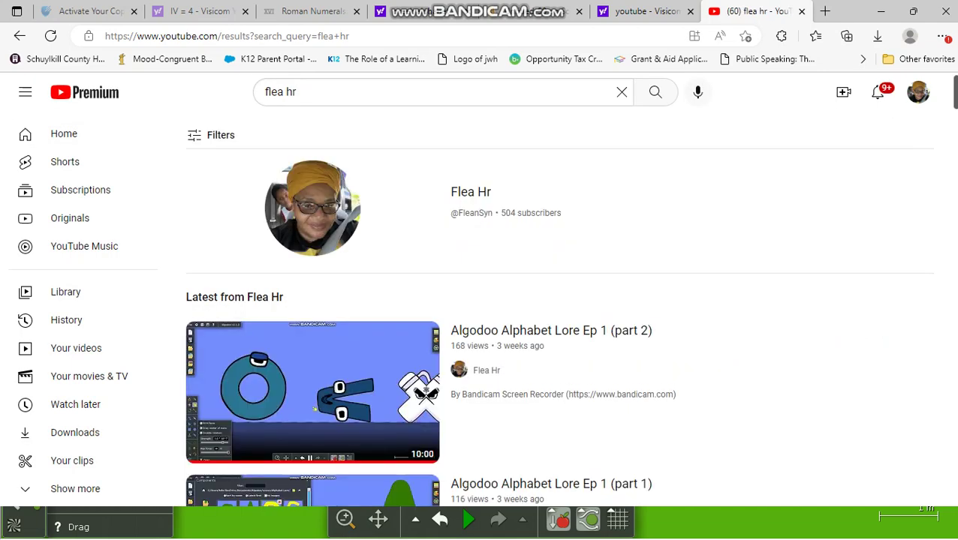
# Step: Open the Flea Hr channel's Community tab and view its elimination poll
pyautogui.click(312, 208)
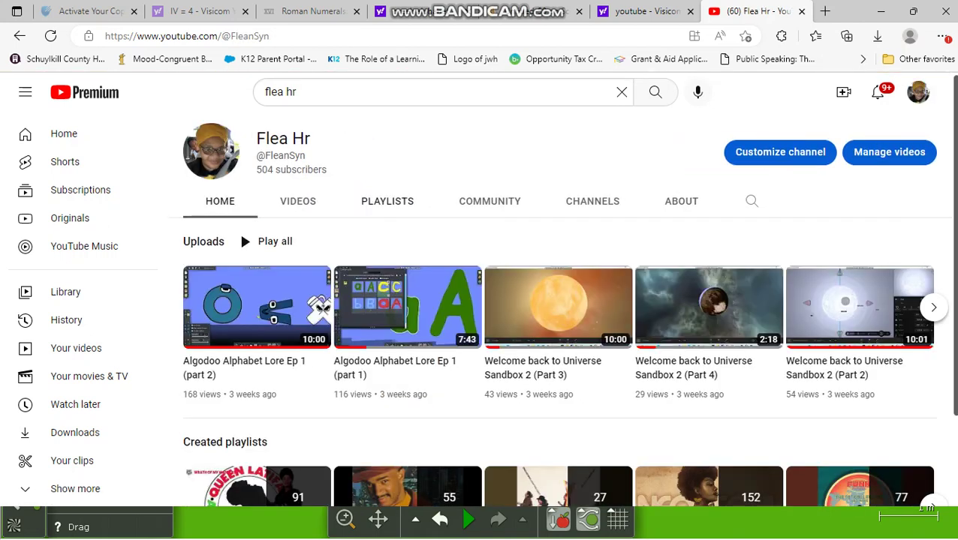
pyautogui.click(489, 201)
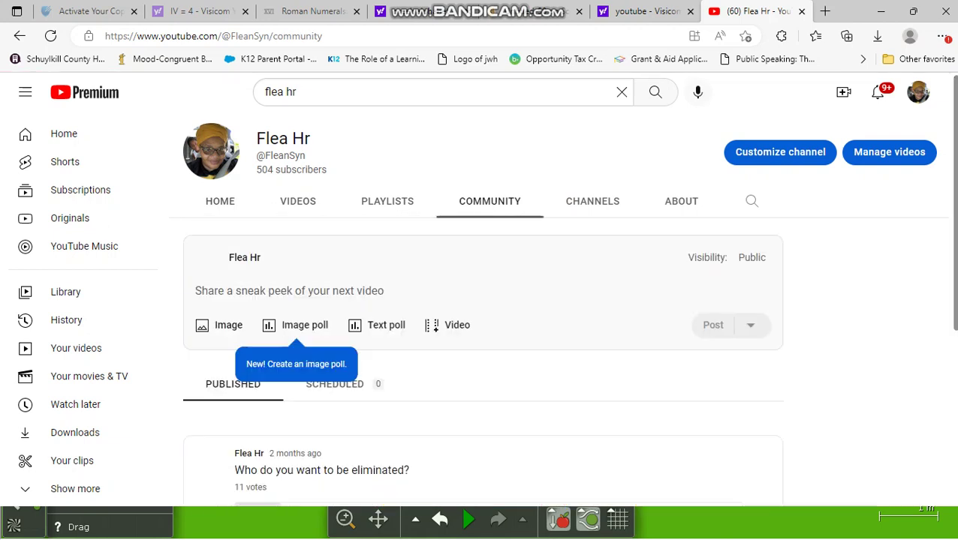
pyautogui.scroll(-3, 483, 315)
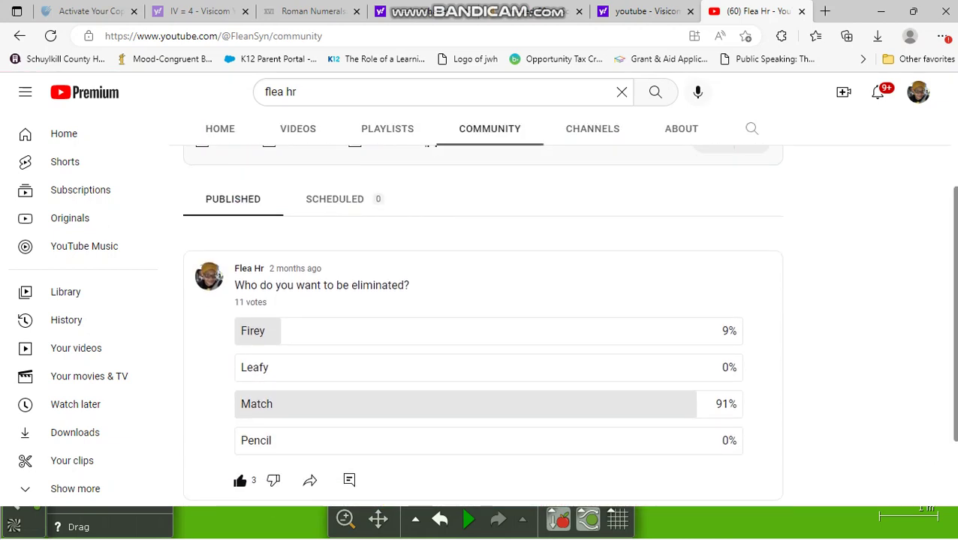
pyautogui.scroll(-1, 483, 315)
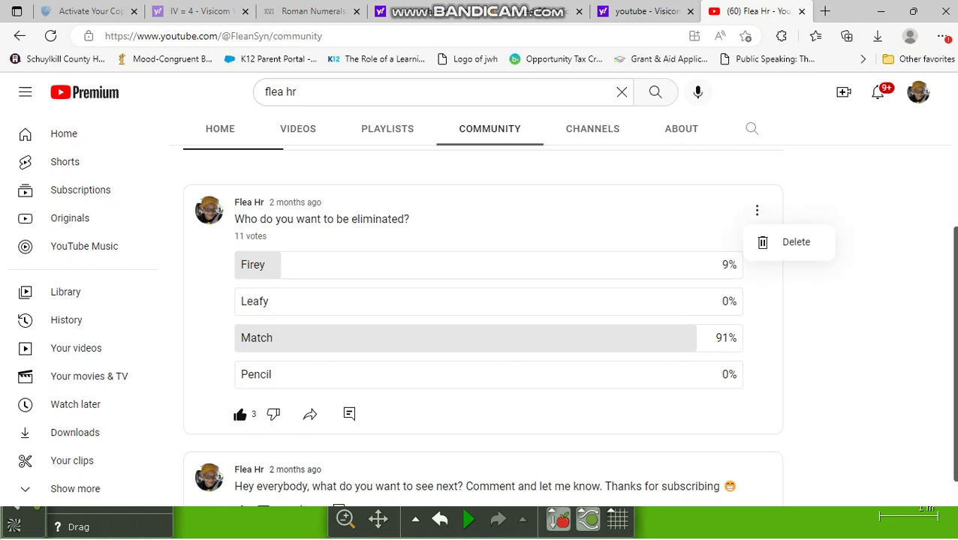
pyautogui.hotkey('alt', 'Left')
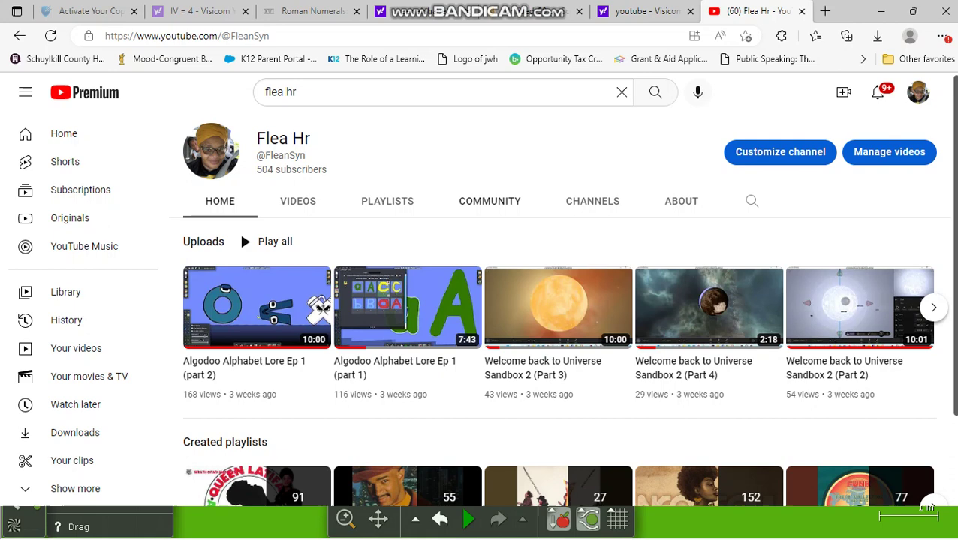
pyautogui.hotkey('alt', 'Right')
pyautogui.scroll(-2, 481, 300)
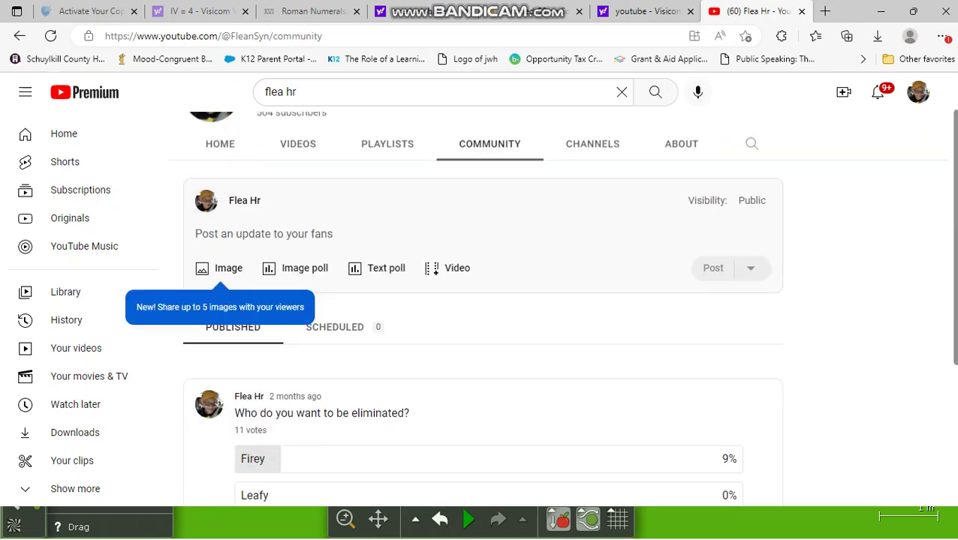
pyautogui.scroll(-1, 481, 315)
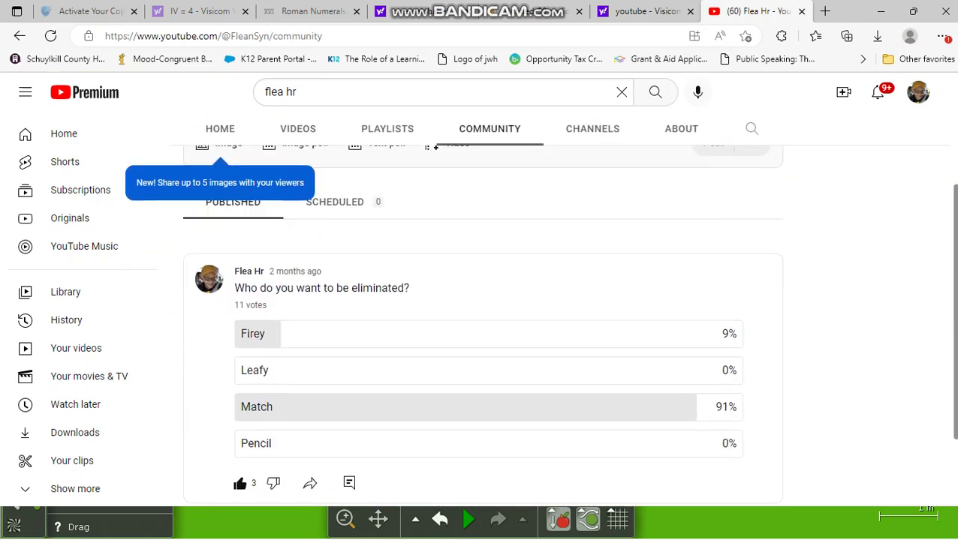
pyautogui.scroll(-1, 480, 316)
pyautogui.scroll(-1, 481, 316)
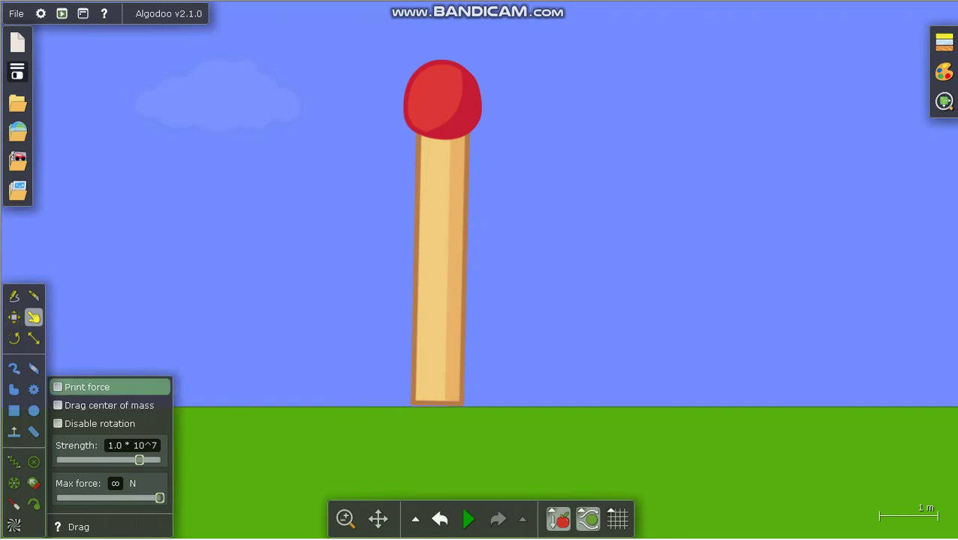
pyautogui.press('super')
pyautogui.click(381, 523)
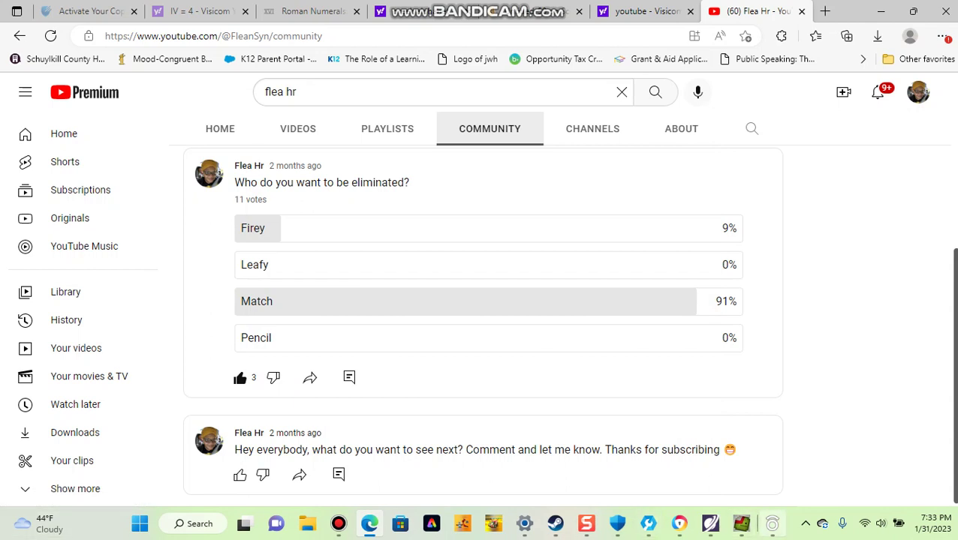
pyautogui.click(805, 523)
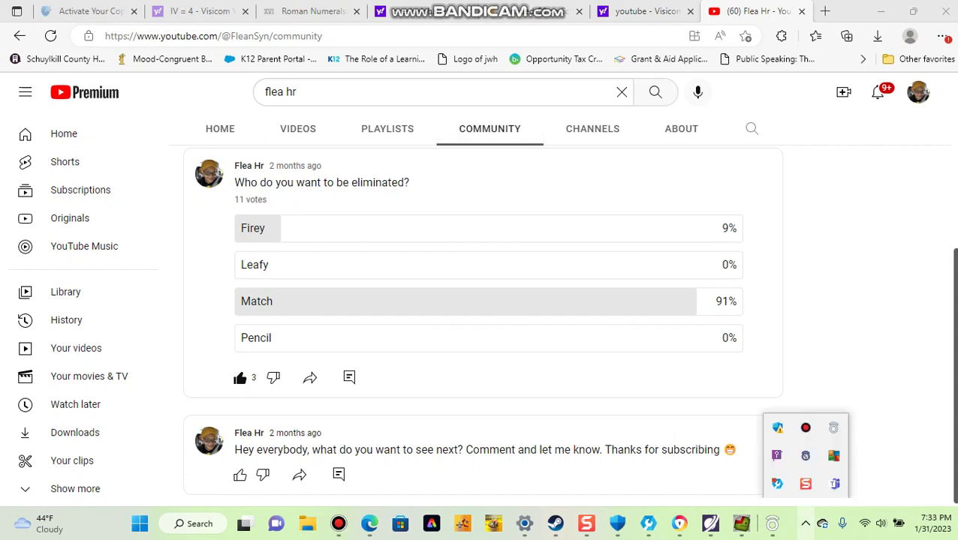
pyautogui.press('Escape')
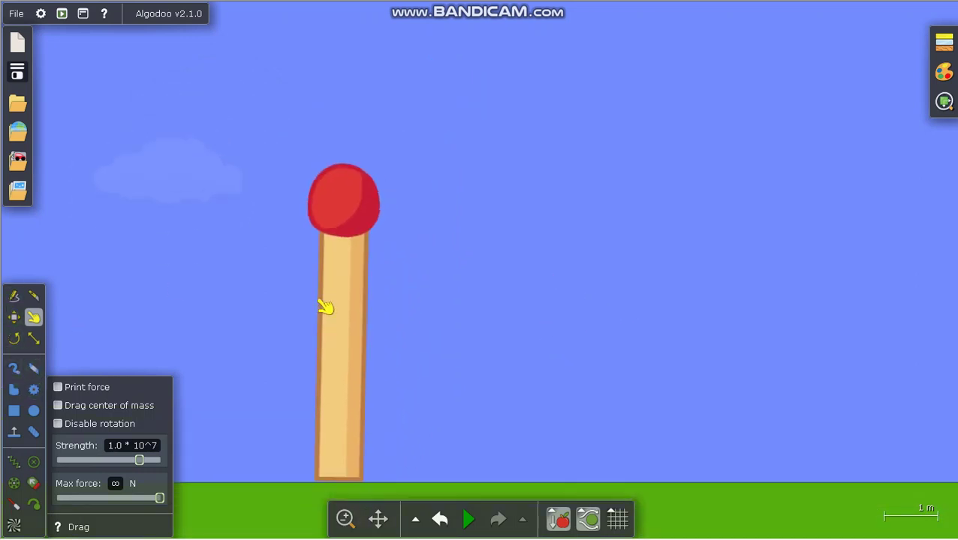
# Step: Start the simulation, draw a giant wheel beside the match and drag it into the match
pyautogui.moveTo(534, 219)
pyautogui.mouseDown()
pyautogui.moveTo(545, 327)
pyautogui.moveTo(668, 328)
pyautogui.mouseUp()
pyautogui.scroll(2, 495, 405)
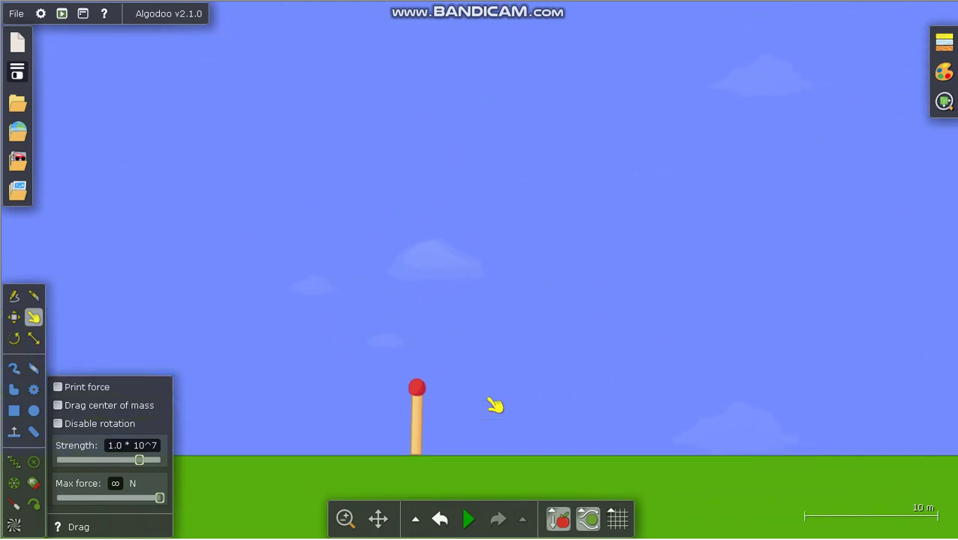
pyautogui.click(14, 411)
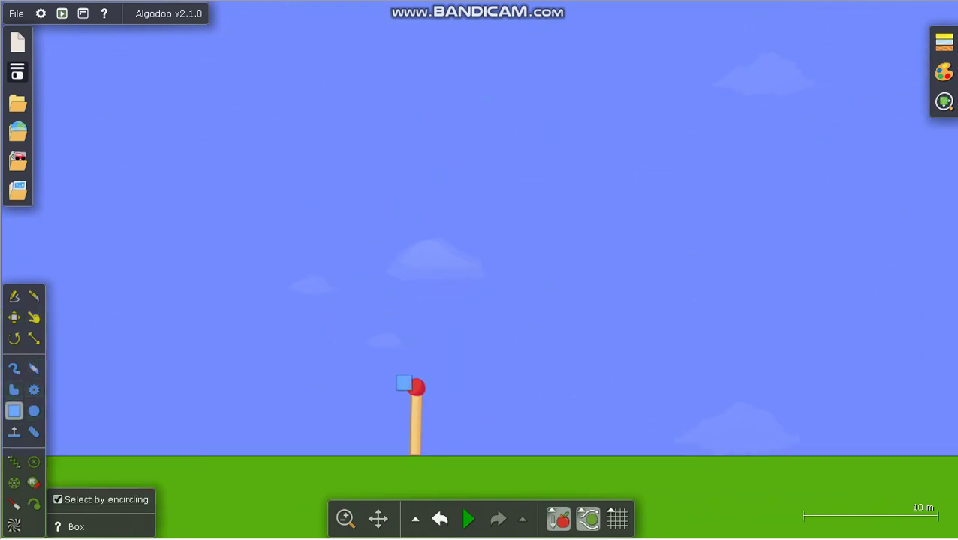
pyautogui.click(469, 519)
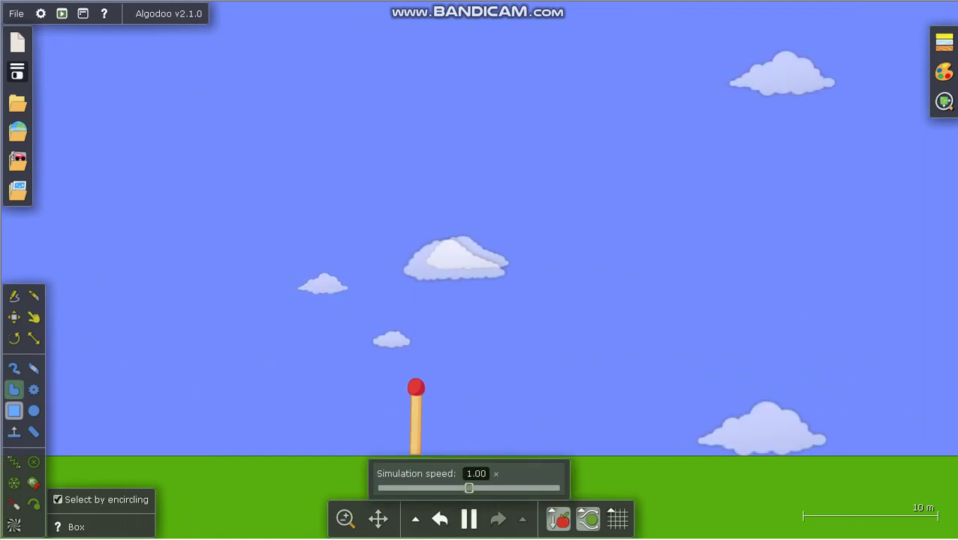
pyautogui.click(33, 410)
pyautogui.moveTo(119, 114); pyautogui.dragTo(269, 313)
pyautogui.click(33, 316)
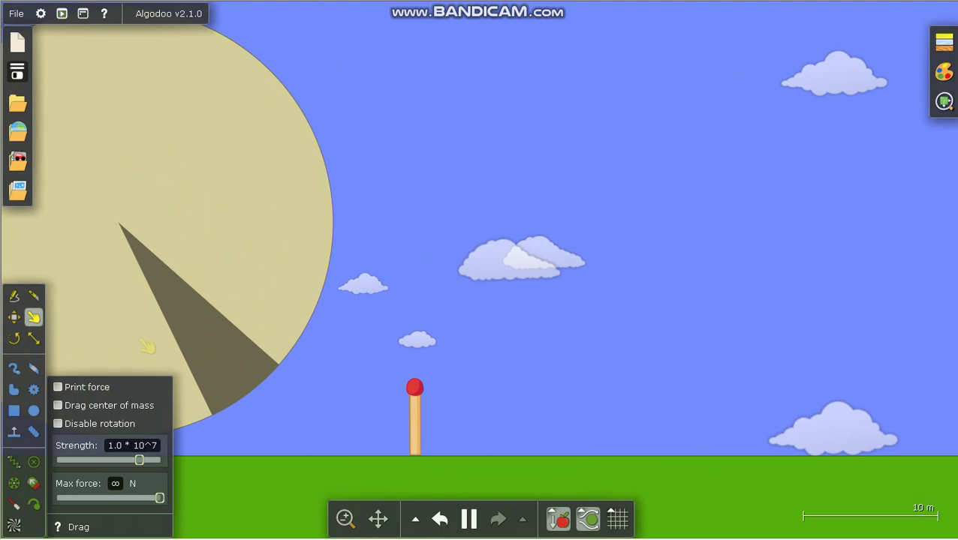
pyautogui.moveTo(150, 342)
pyautogui.mouseDown()
pyautogui.moveTo(292, 124)
pyautogui.moveTo(350, 107)
pyautogui.moveTo(335, 129)
pyautogui.moveTo(357, 143)
pyautogui.moveTo(383, 139)
pyautogui.mouseUp()
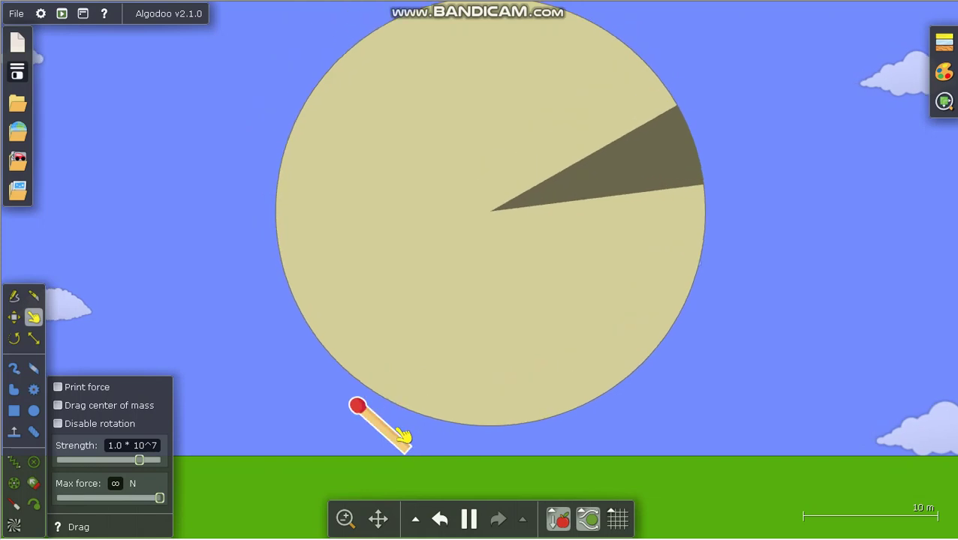
# Step: Delete the giant wheel and drag the match up off the ground
pyautogui.rightClick(373, 453)
pyautogui.click(343, 406)
pyautogui.scroll(3, 342, 406)
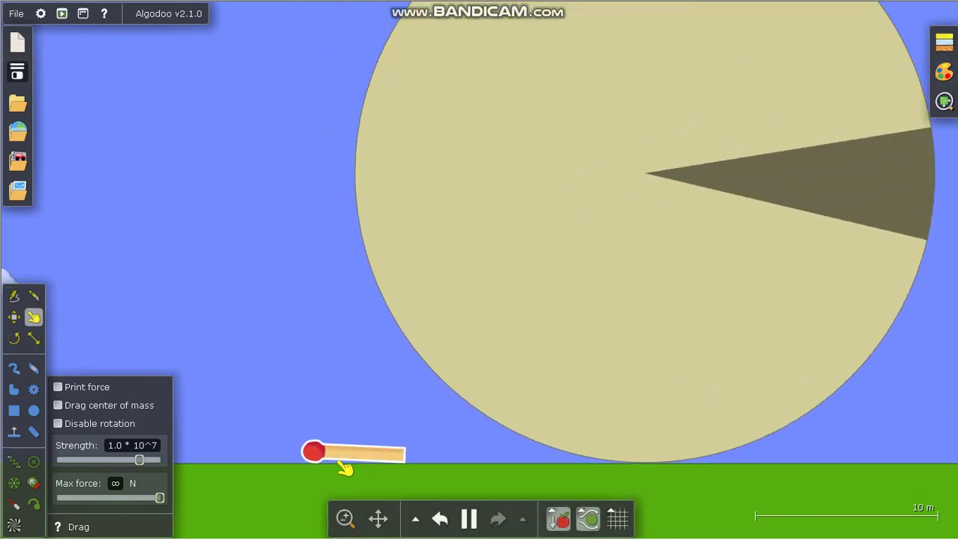
pyautogui.click(665, 333)
pyautogui.press('Delete')
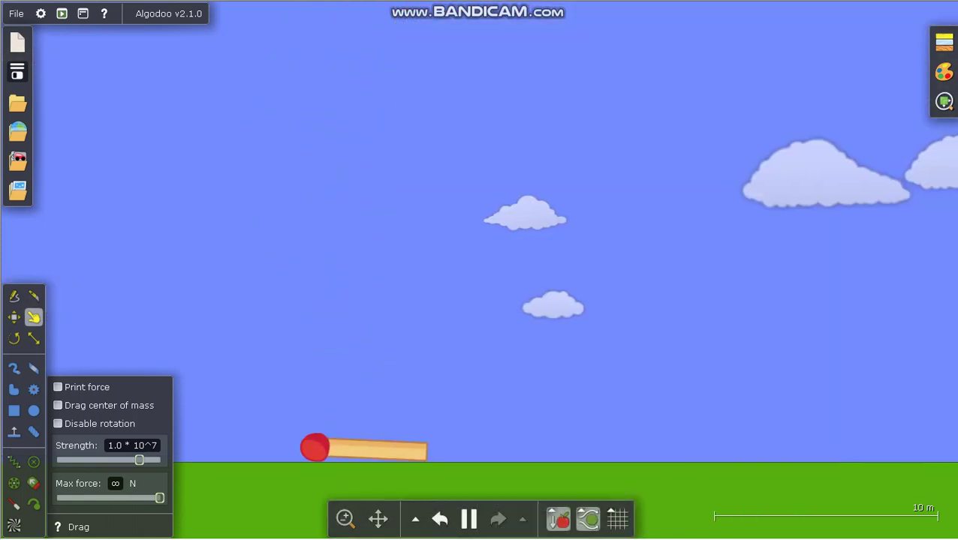
pyautogui.scroll(3, 308, 521)
pyautogui.moveTo(376, 433); pyautogui.dragTo(441, 154)
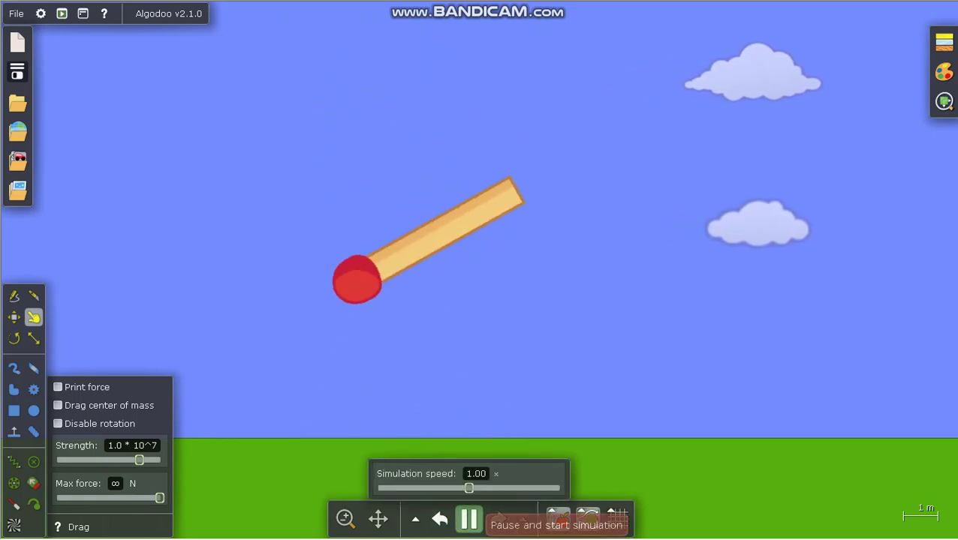
# Step: Pause the simulation and rotate the match upright in midair
pyautogui.click(468, 519)
pyautogui.click(14, 317)
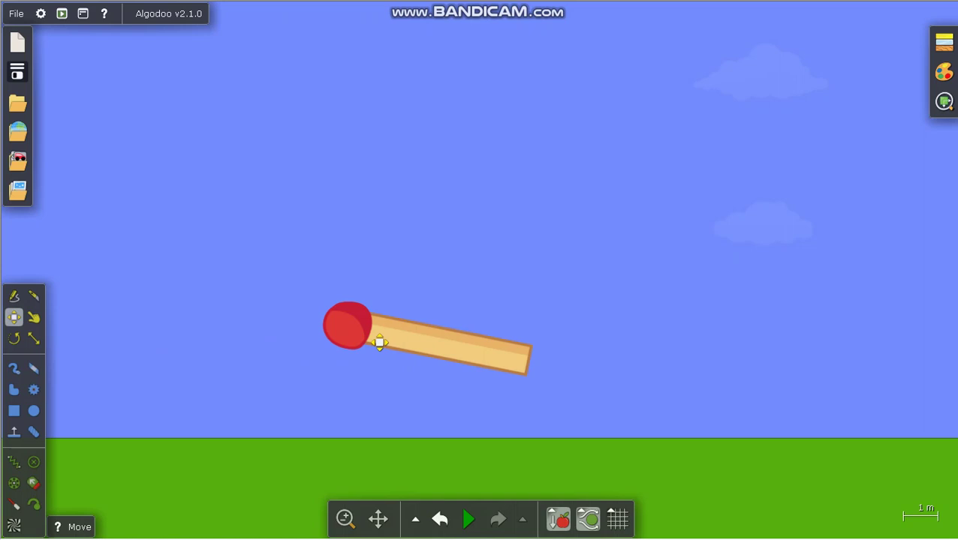
pyautogui.moveTo(379, 343); pyautogui.dragTo(406, 176)
pyautogui.moveTo(530, 123); pyautogui.dragTo(483, 114)
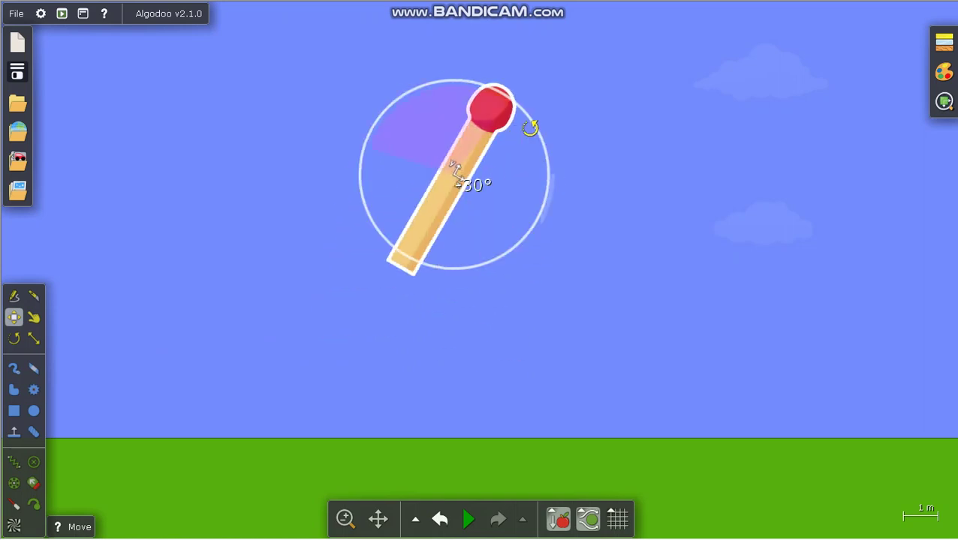
pyautogui.click(566, 145)
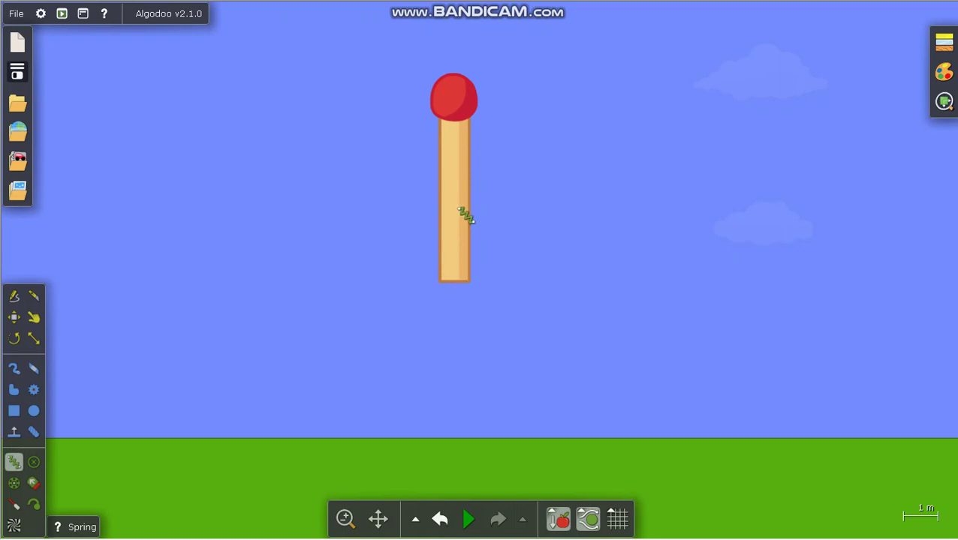
# Step: Attach a spring from the match to a point above, run it, and colour the spring grey
pyautogui.moveTo(441, 175); pyautogui.dragTo(374, 15)
pyautogui.click(469, 520)
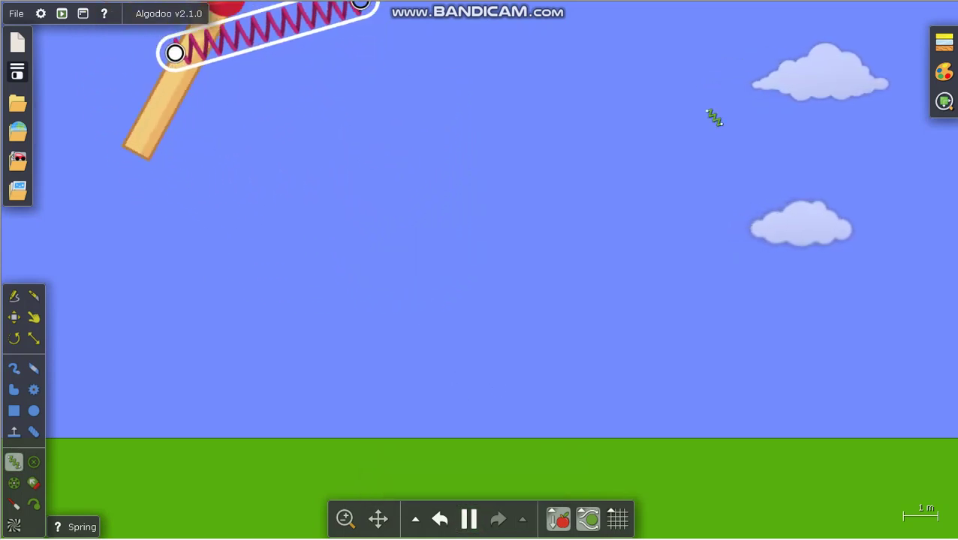
pyautogui.click(943, 72)
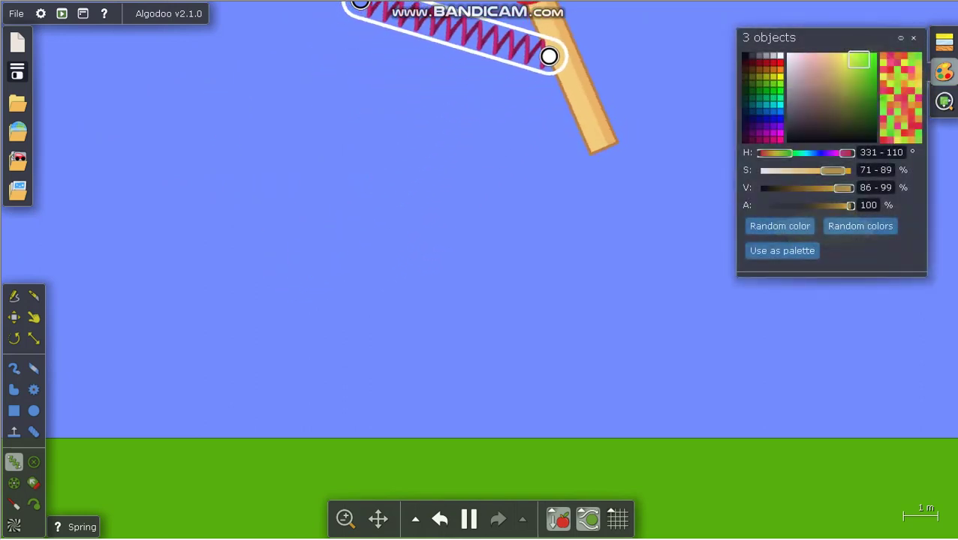
pyautogui.click(787, 106)
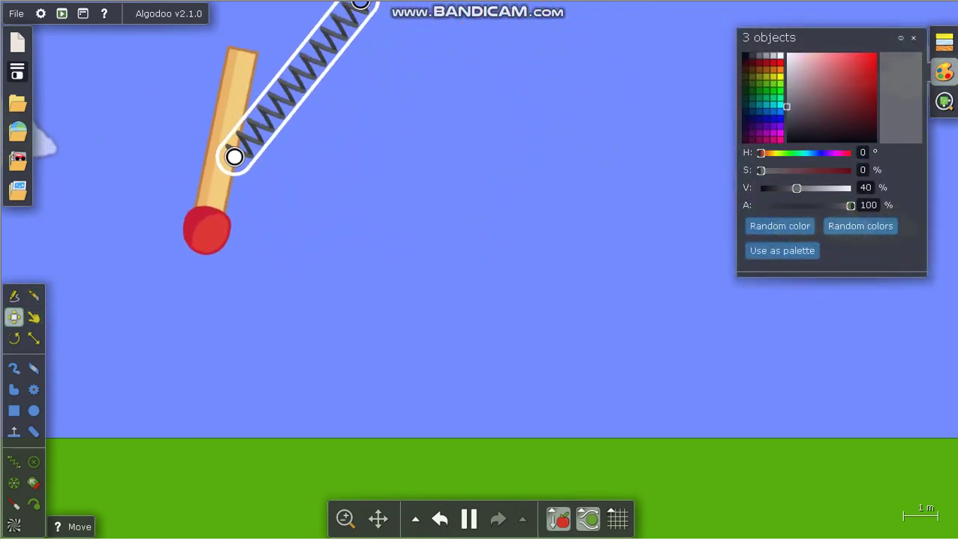
# Step: Drag the match around so it swings on the spring
pyautogui.click(34, 318)
pyautogui.moveTo(180, 132)
pyautogui.mouseDown()
pyautogui.moveTo(352, 103)
pyautogui.moveTo(436, 159)
pyautogui.moveTo(455, 199)
pyautogui.moveTo(451, 133)
pyautogui.moveTo(524, 171)
pyautogui.moveTo(547, 150)
pyautogui.mouseUp()
pyautogui.moveTo(397, 154)
pyautogui.mouseDown()
pyautogui.moveTo(374, 152)
pyautogui.moveTo(544, 192)
pyautogui.moveTo(557, 139)
pyautogui.mouseUp()
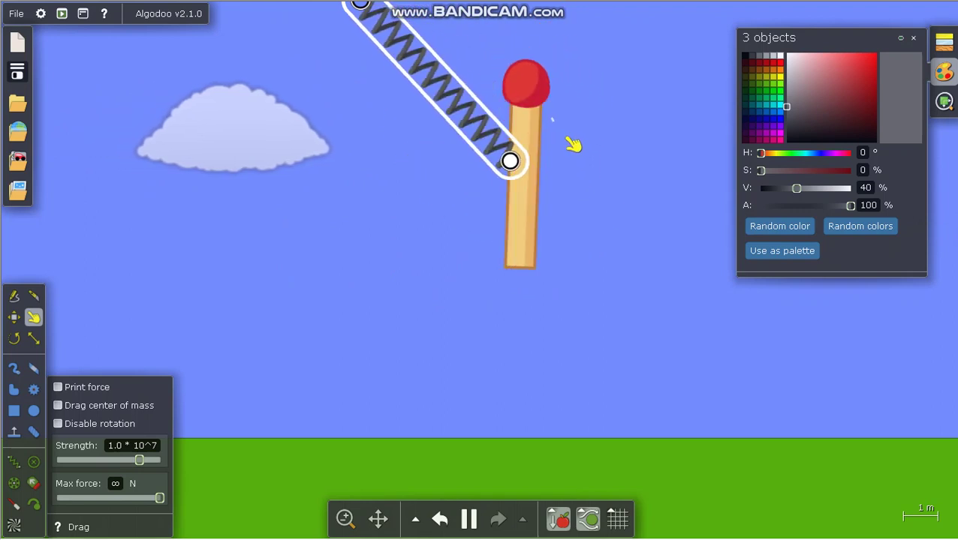
# Step: Delete the spring to free the match and raise the simulation speed to 10x
pyautogui.click(490, 469)
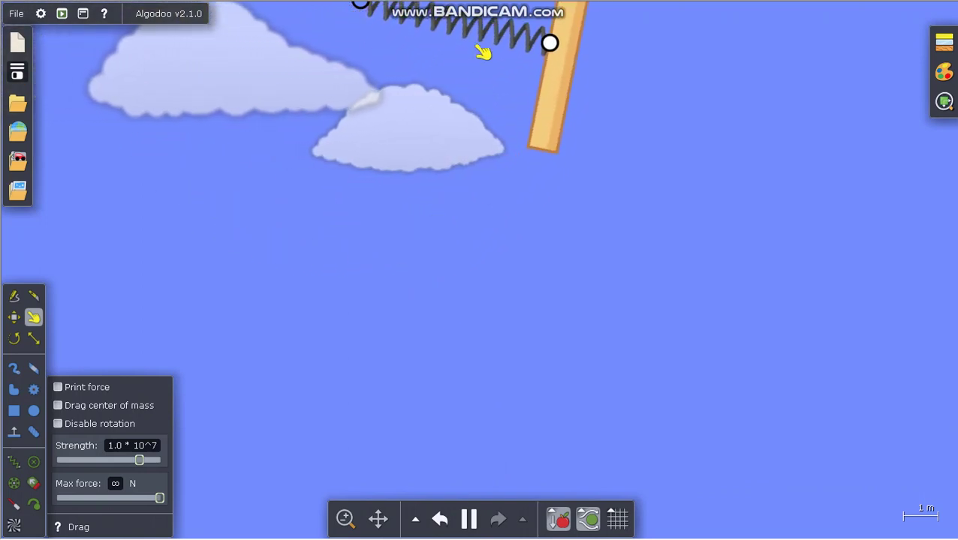
pyautogui.click(490, 55)
pyautogui.press('Delete')
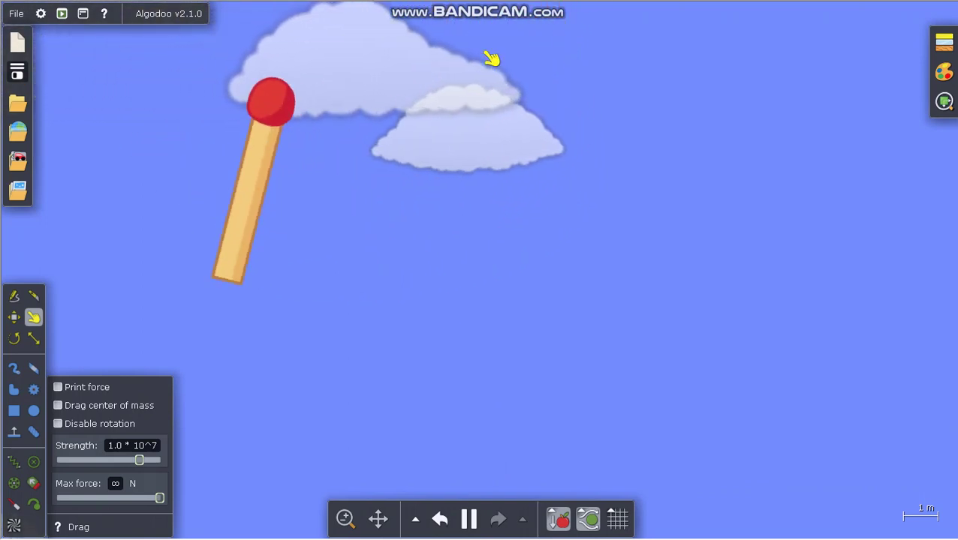
pyautogui.scroll(-3, 605, 331)
pyautogui.scroll(-5, 498, 242)
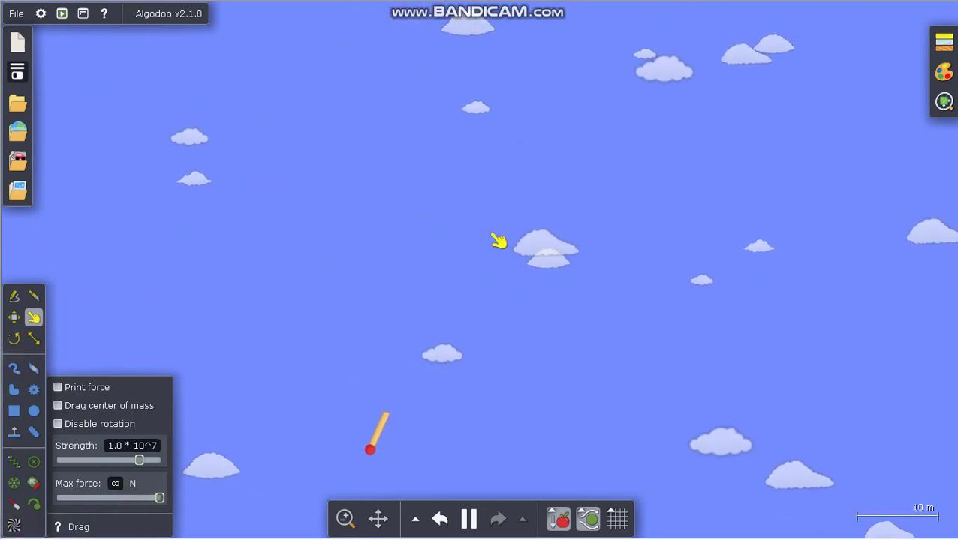
pyautogui.scroll(-4, 495, 268)
pyautogui.click(468, 518)
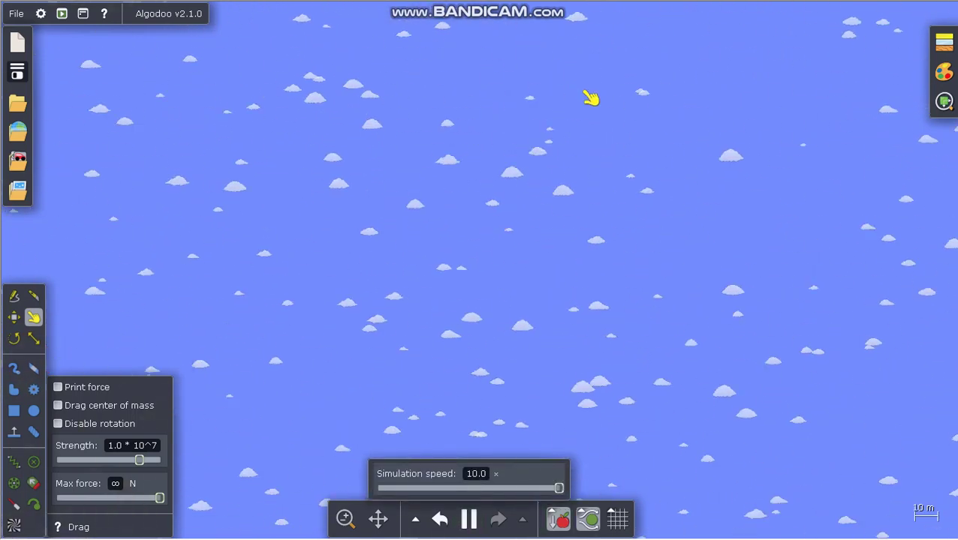
pyautogui.scroll(-5, 621, 373)
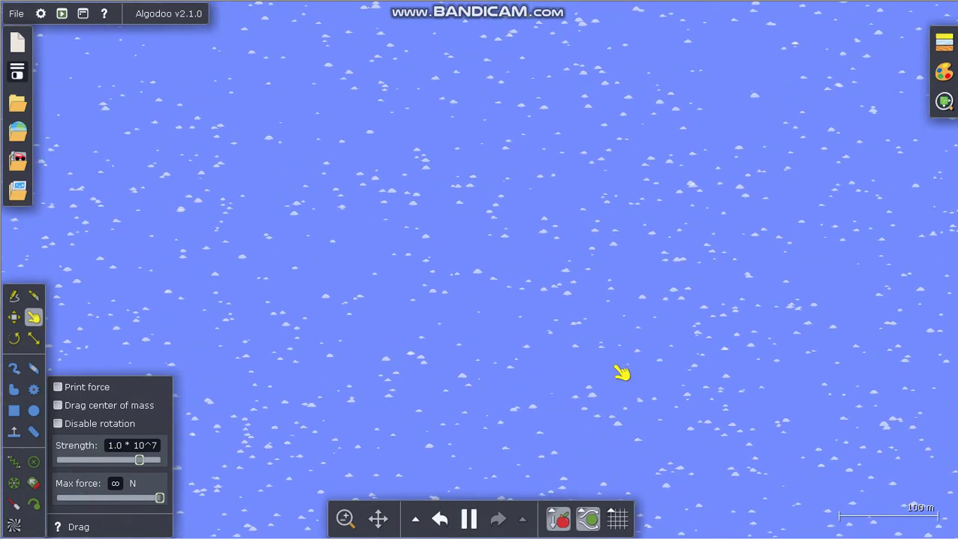
# Step: Open and close the Start menu, then bring up Bandicam from the taskbar
pyautogui.press('super')
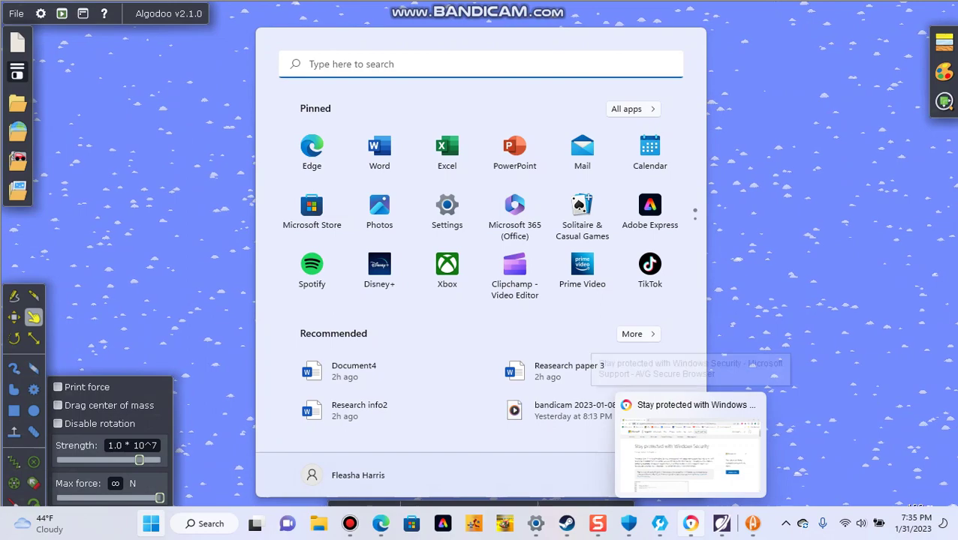
pyautogui.press('super')
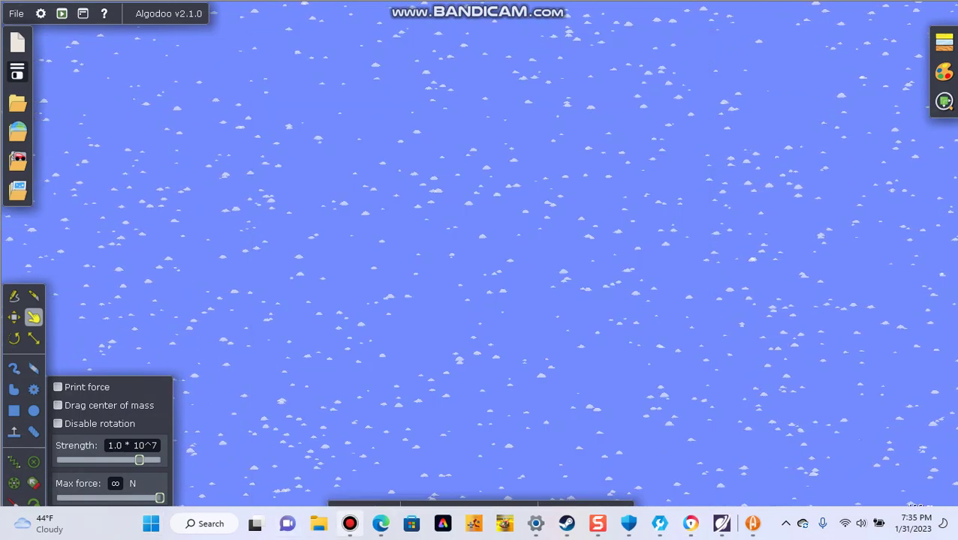
pyautogui.press('super')
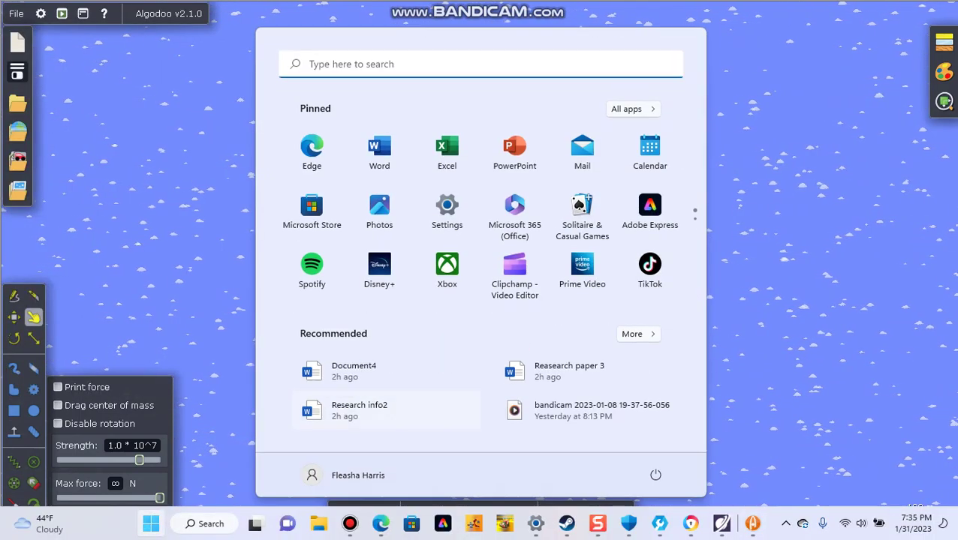
pyautogui.click(350, 523)
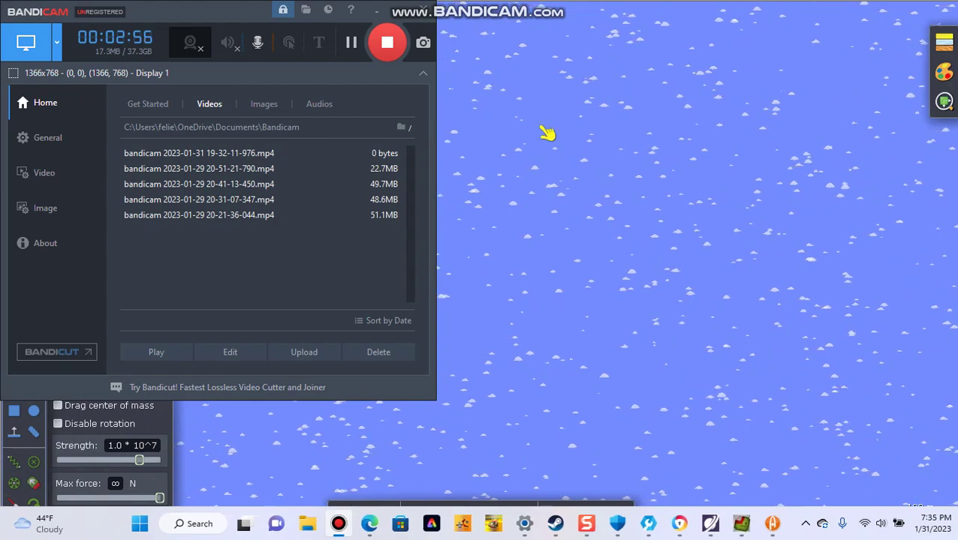